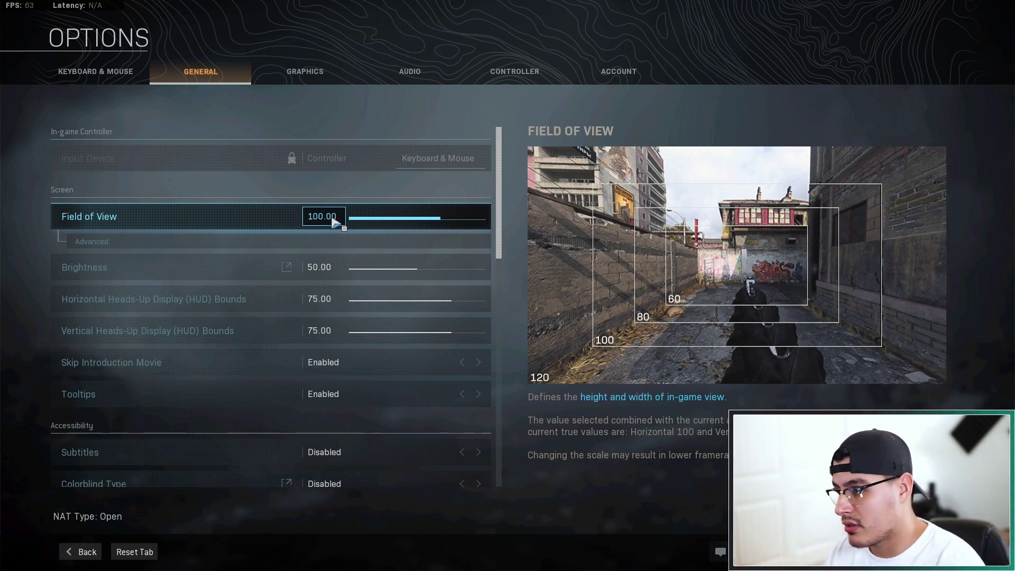
Review the General options, covering the screen, accessibility, HUD, content filter and telemetry settings
{"action": "scroll", "coordinate": [332, 221], "scroll_direction": "down", "scroll_amount": 2}
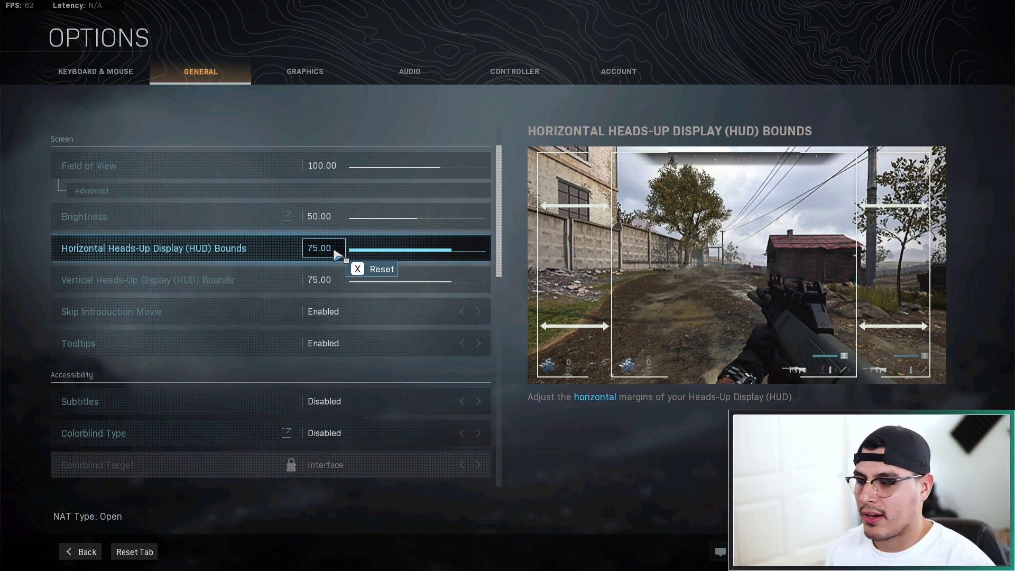
{"action": "scroll", "coordinate": [341, 280], "scroll_direction": "down", "scroll_amount": 1}
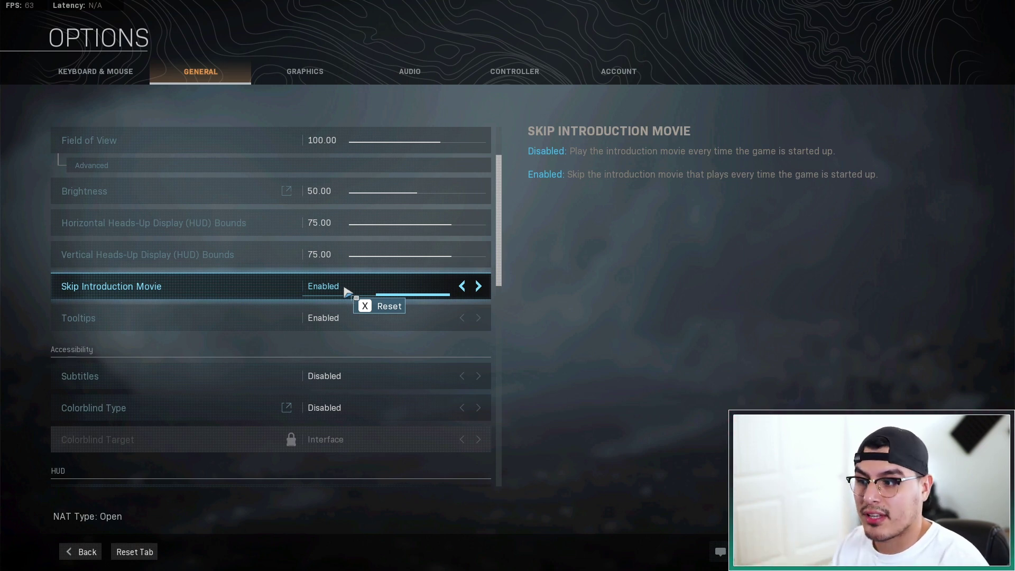
{"action": "scroll", "coordinate": [346, 290], "scroll_direction": "down", "scroll_amount": 1}
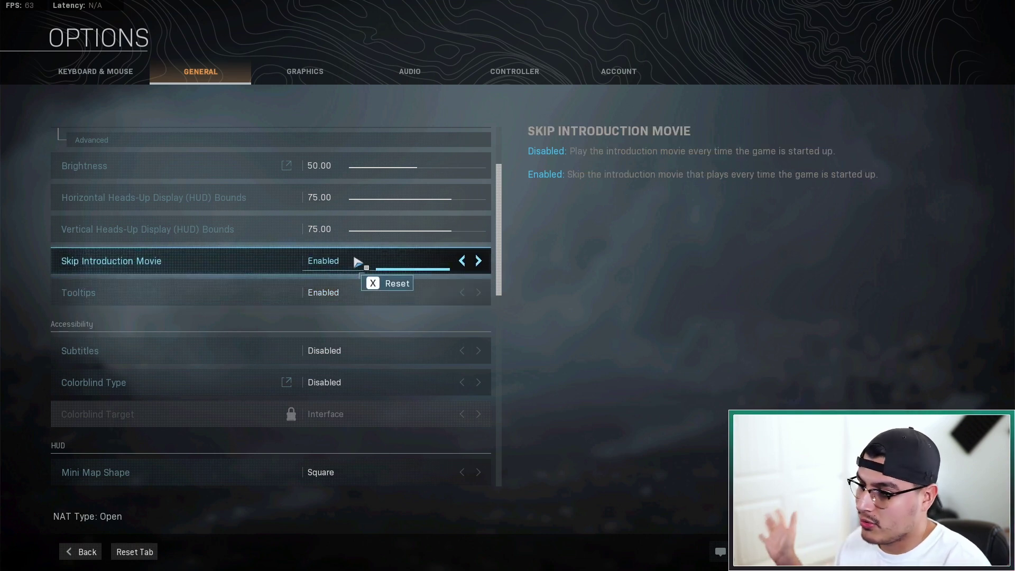
{"action": "scroll", "coordinate": [357, 271], "scroll_direction": "down", "scroll_amount": 2}
{"action": "scroll", "coordinate": [359, 264], "scroll_direction": "down", "scroll_amount": 1}
{"action": "scroll", "coordinate": [348, 270], "scroll_direction": "down", "scroll_amount": 2}
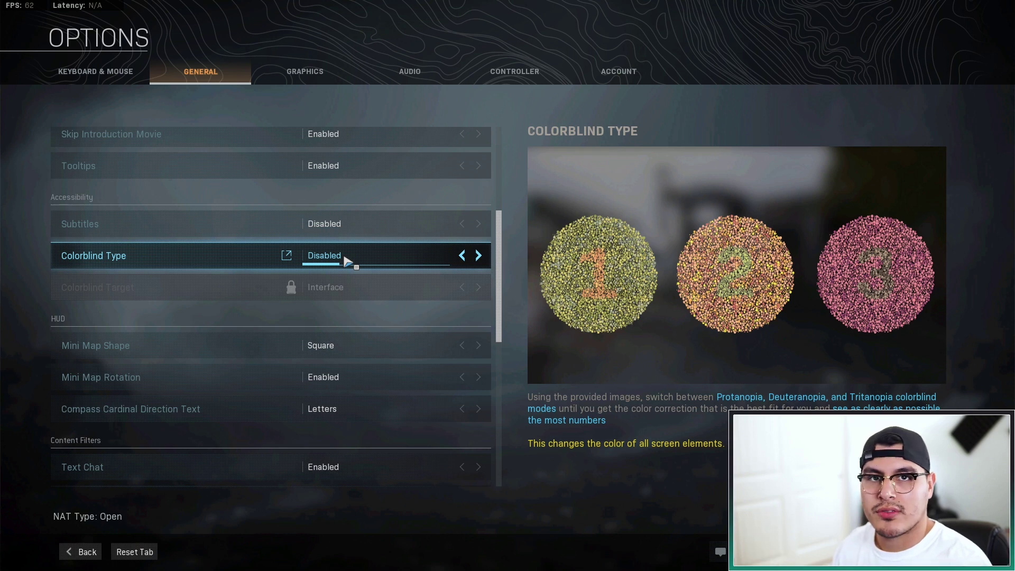
{"action": "scroll", "coordinate": [348, 262], "scroll_direction": "down", "scroll_amount": 3}
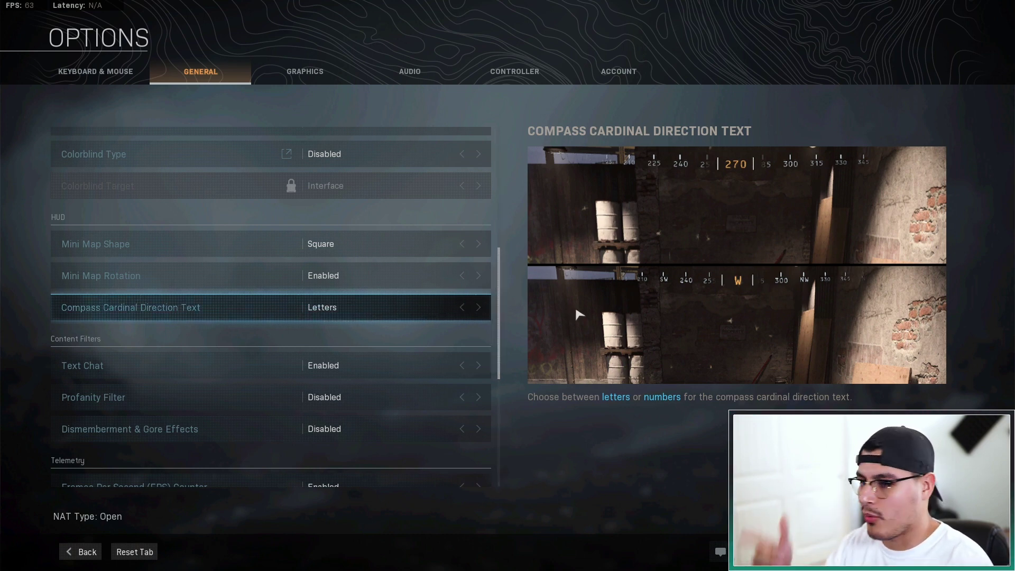
{"action": "scroll", "coordinate": [382, 338], "scroll_direction": "down", "scroll_amount": 1}
{"action": "scroll", "coordinate": [381, 339], "scroll_direction": "down", "scroll_amount": 1}
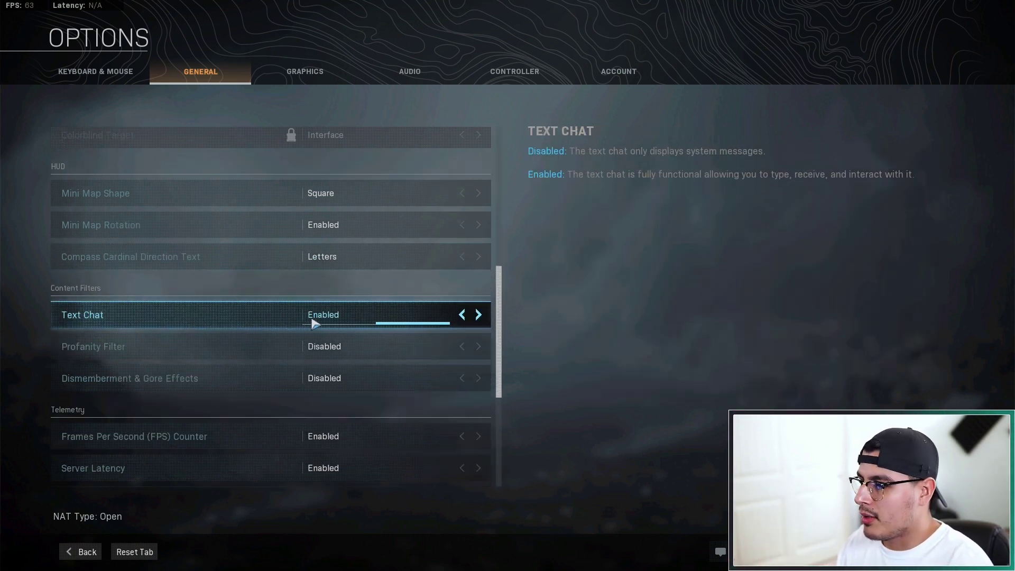
{"action": "scroll", "coordinate": [370, 323], "scroll_direction": "down", "scroll_amount": 1}
{"action": "scroll", "coordinate": [369, 326], "scroll_direction": "down", "scroll_amount": 2}
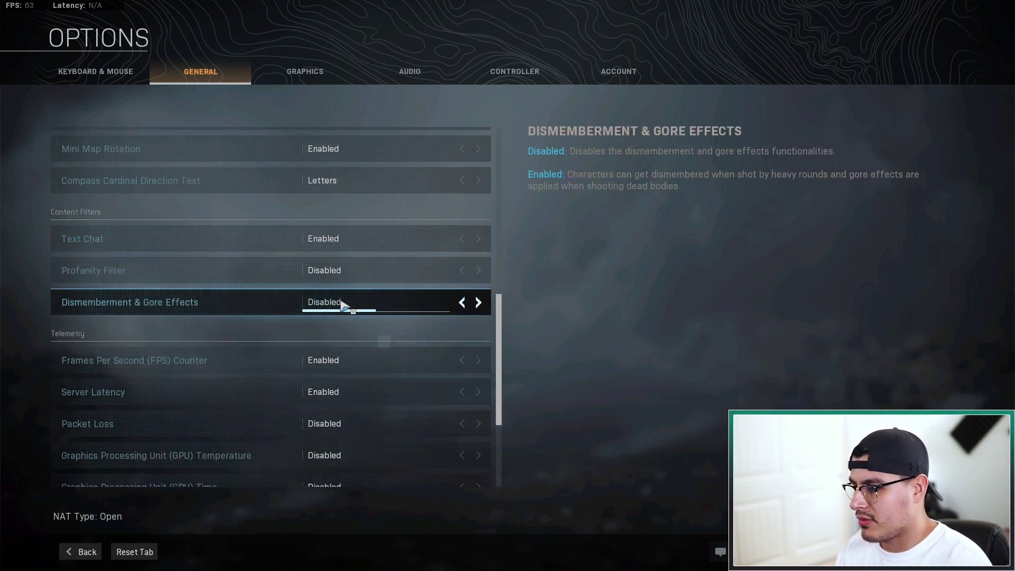
{"action": "scroll", "coordinate": [344, 309], "scroll_direction": "down", "scroll_amount": 3}
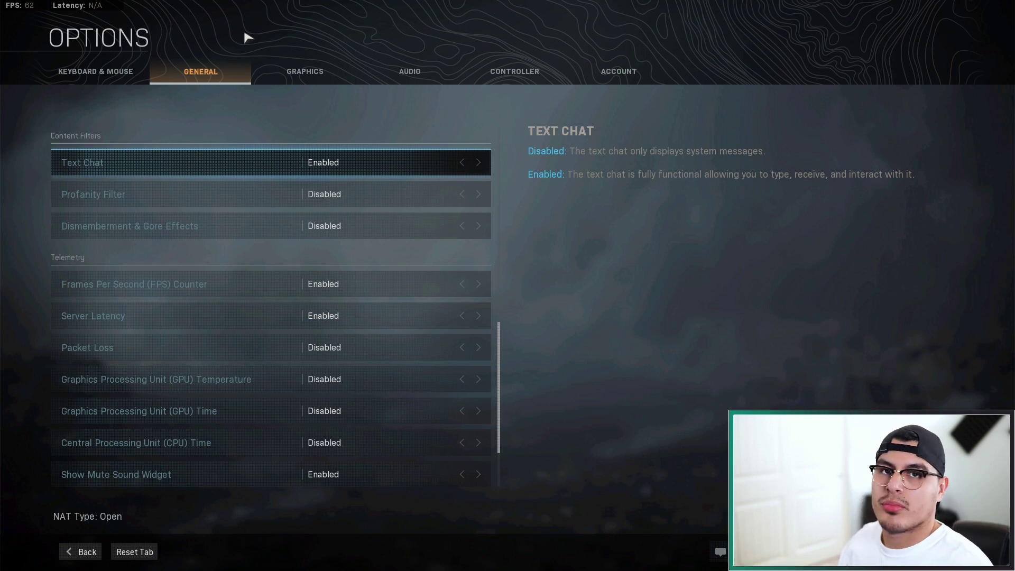
Open the Graphics options and check the available Display Mode choices without changing the mode
{"action": "left_click", "coordinate": [319, 79]}
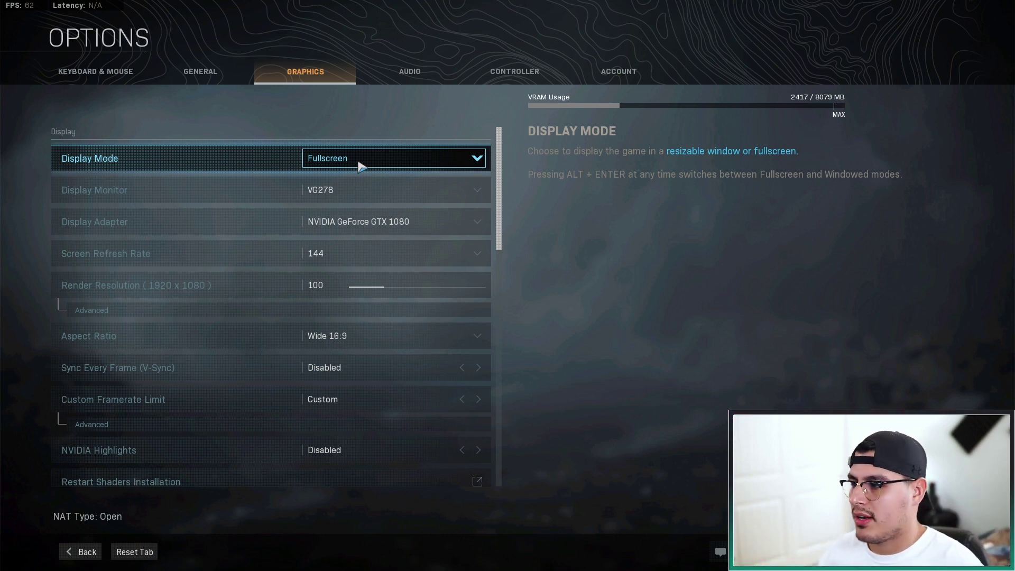
{"action": "left_click", "coordinate": [360, 165]}
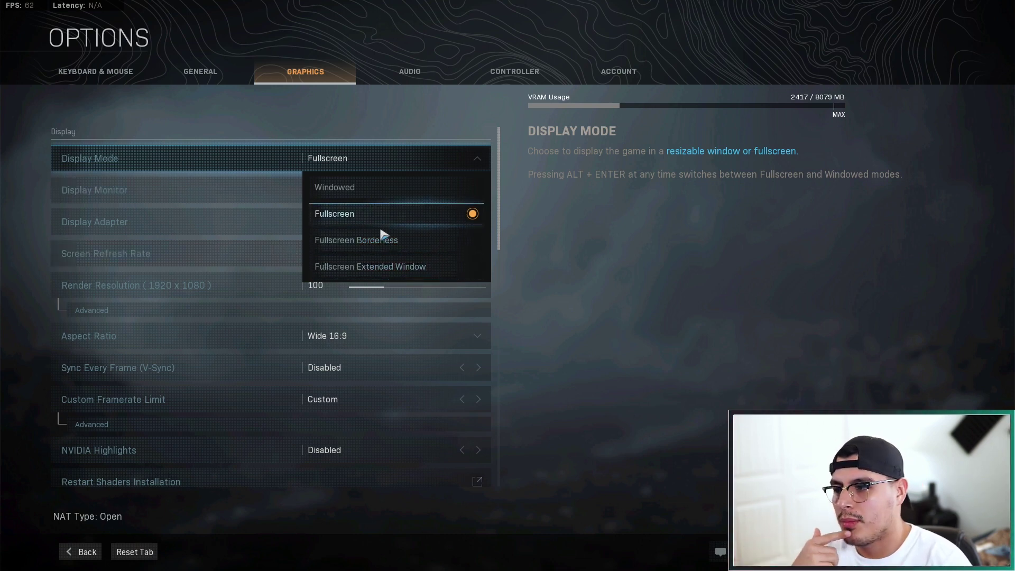
{"action": "left_click", "coordinate": [544, 252]}
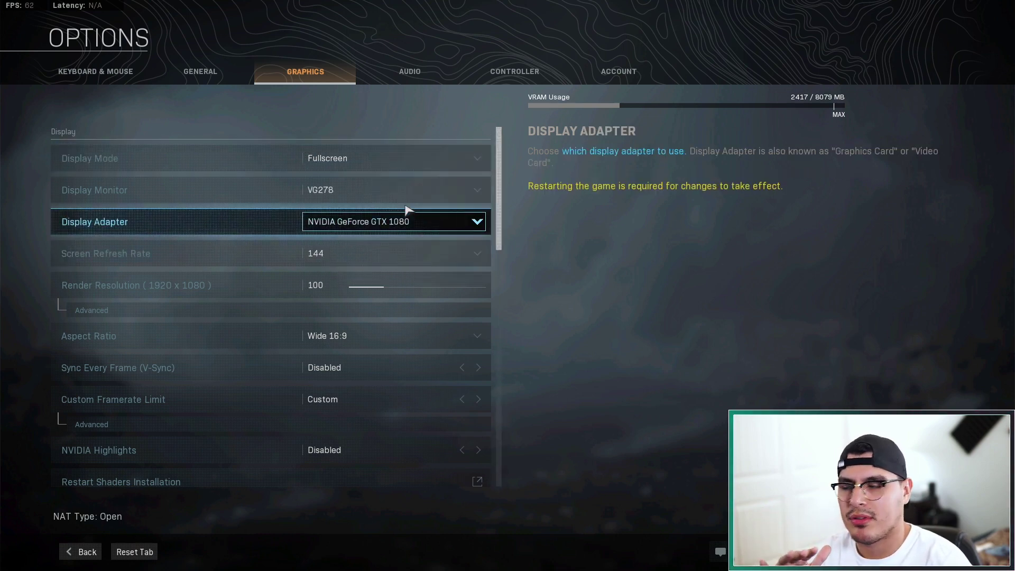
Review the display settings from refresh rate to V-Sync and inspect the advanced limits under Custom Framerate Limit
{"action": "scroll", "coordinate": [365, 252], "scroll_direction": "down", "scroll_amount": 1}
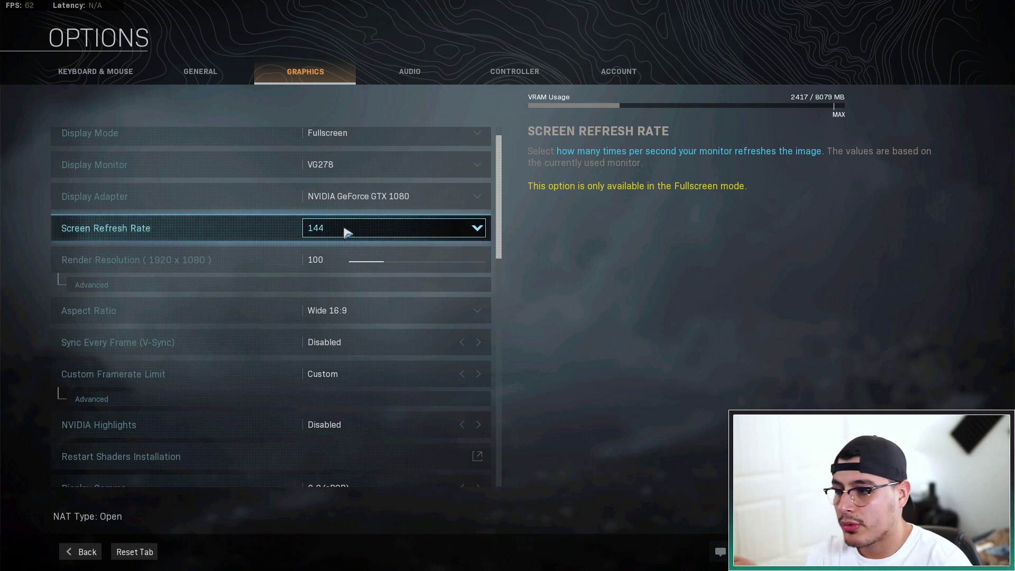
{"action": "scroll", "coordinate": [363, 235], "scroll_direction": "down", "scroll_amount": 1}
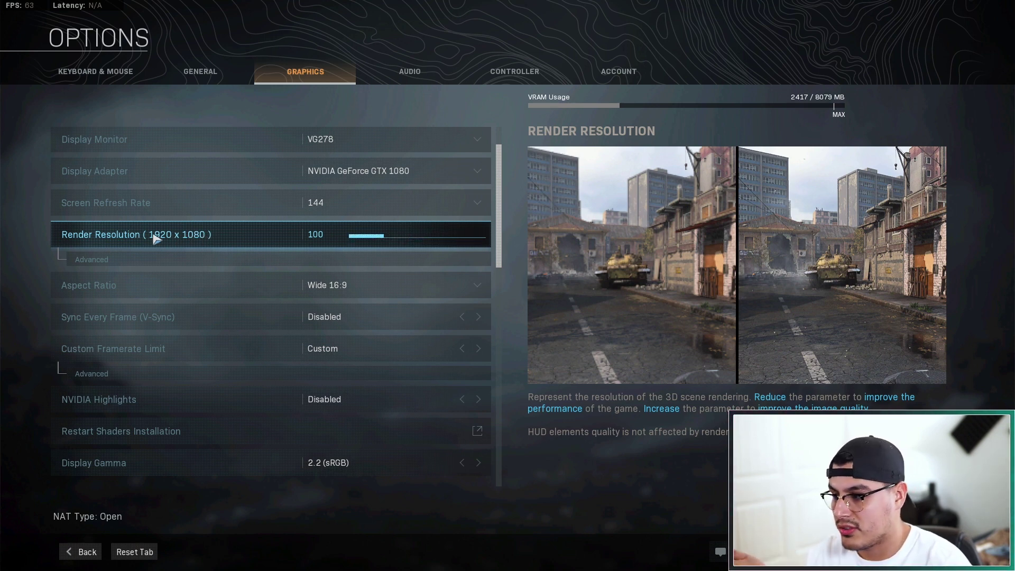
{"action": "scroll", "coordinate": [186, 244], "scroll_direction": "down", "scroll_amount": 2}
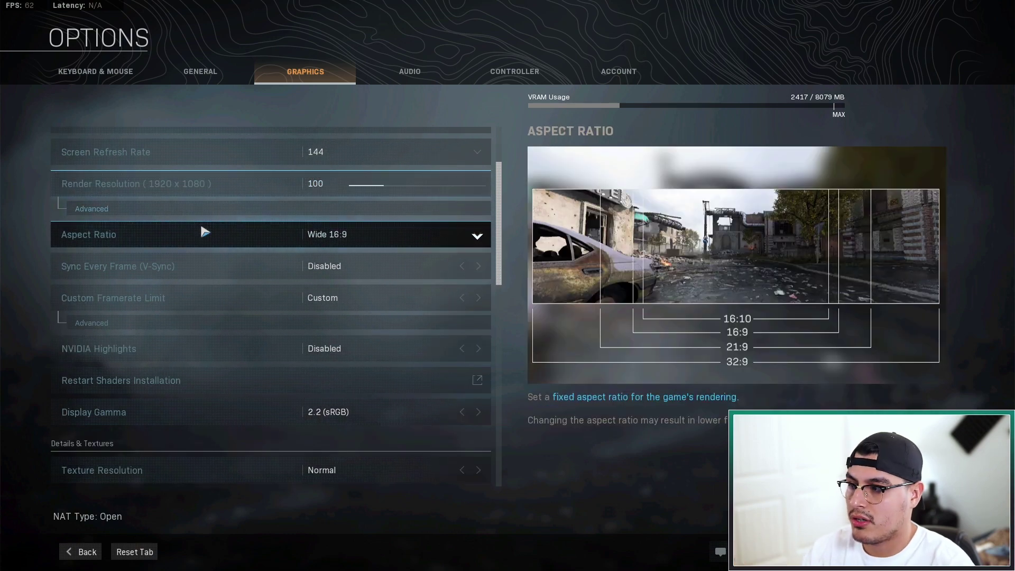
{"action": "scroll", "coordinate": [204, 229], "scroll_direction": "down", "scroll_amount": 1}
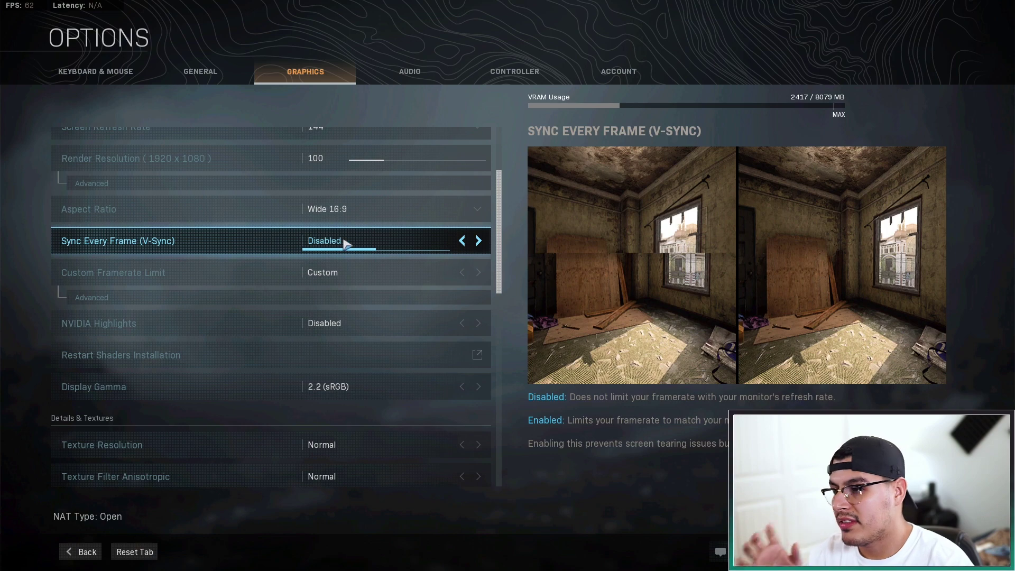
{"action": "scroll", "coordinate": [349, 242], "scroll_direction": "down", "scroll_amount": 1}
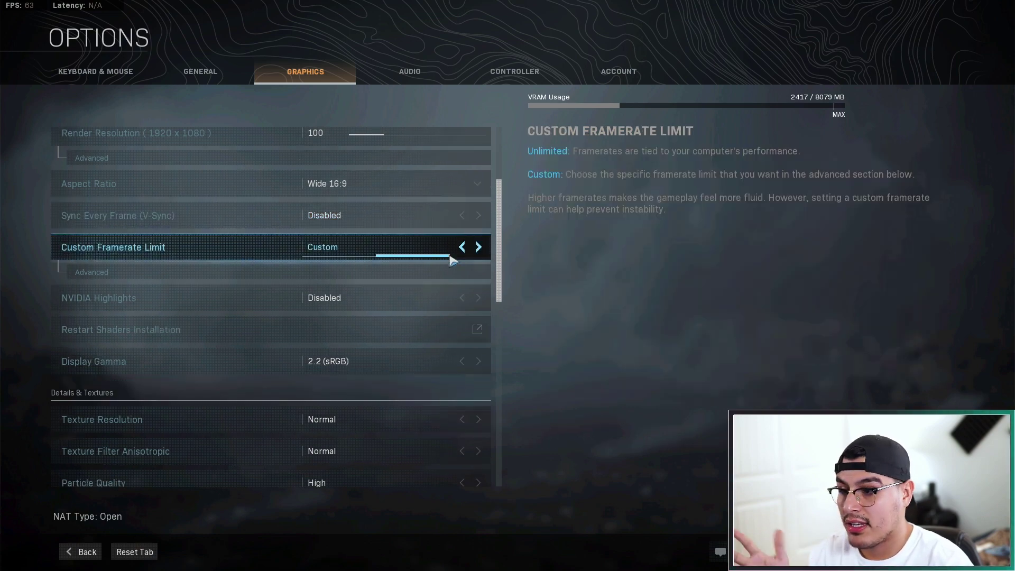
{"action": "left_click", "coordinate": [426, 272]}
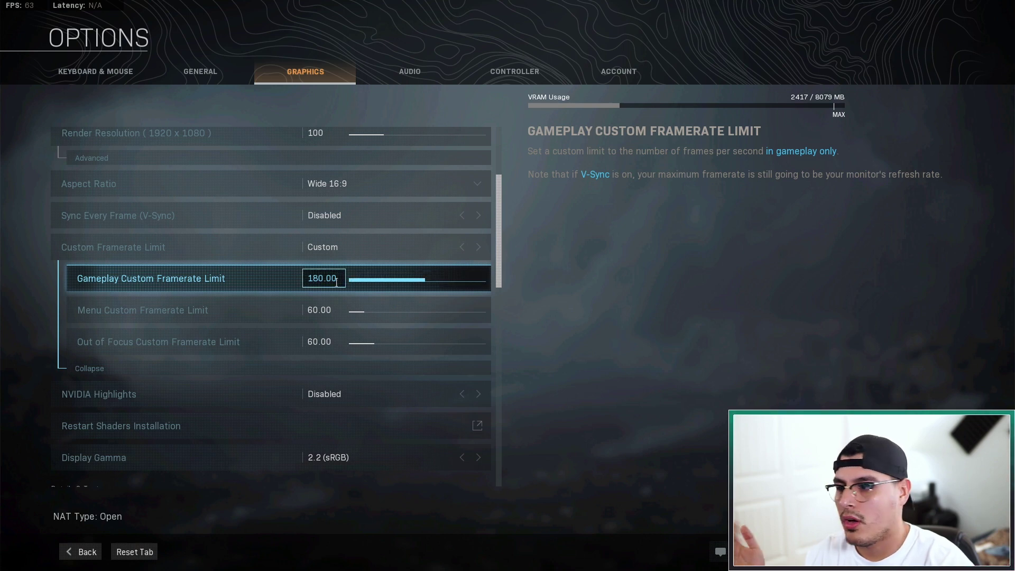
{"action": "scroll", "coordinate": [359, 291], "scroll_direction": "down", "scroll_amount": 1}
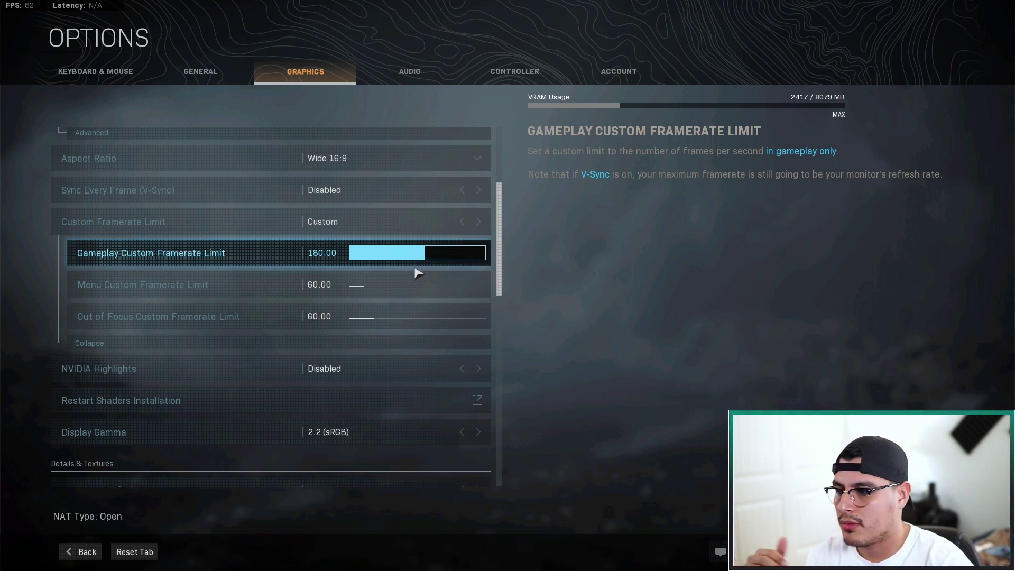
{"action": "scroll", "coordinate": [407, 285], "scroll_direction": "down", "scroll_amount": 1}
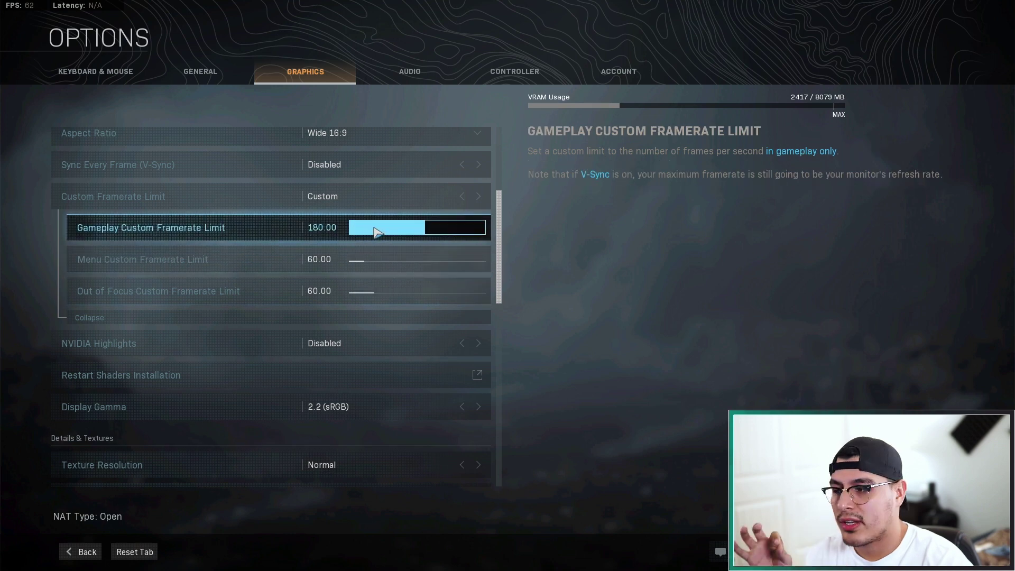
{"action": "left_click", "coordinate": [362, 318]}
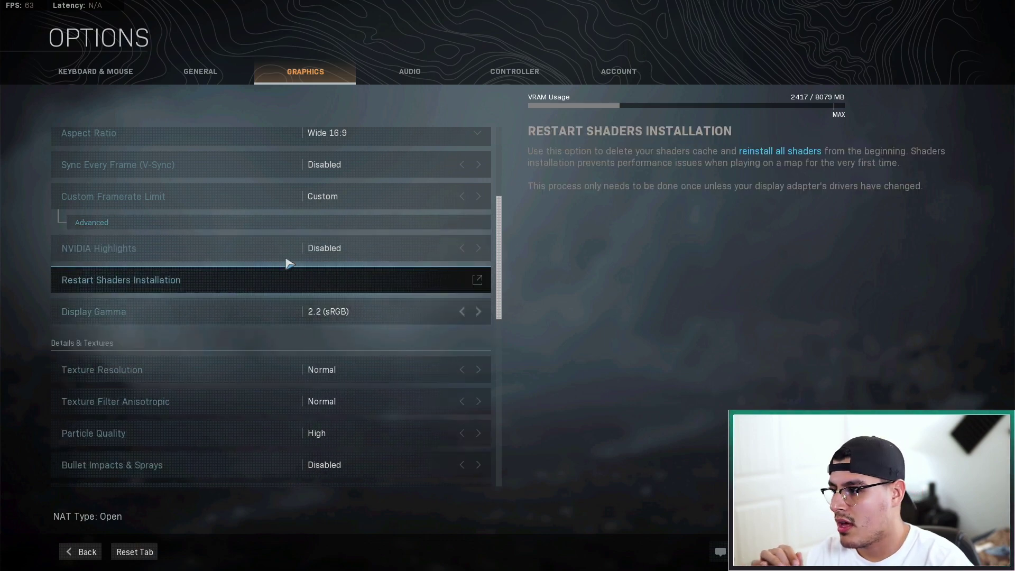
Examine the Display Gamma setting and the Details & Textures settings from Texture Resolution through Tessellation
{"action": "scroll", "coordinate": [350, 264], "scroll_direction": "down", "scroll_amount": 2}
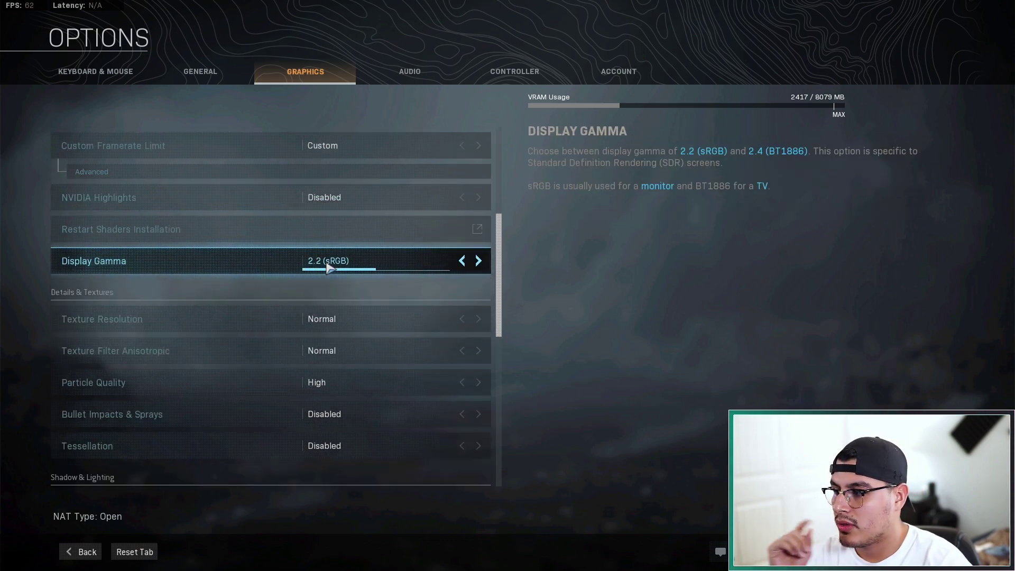
{"action": "scroll", "coordinate": [346, 277], "scroll_direction": "down", "scroll_amount": 1}
{"action": "scroll", "coordinate": [343, 280], "scroll_direction": "down", "scroll_amount": 1}
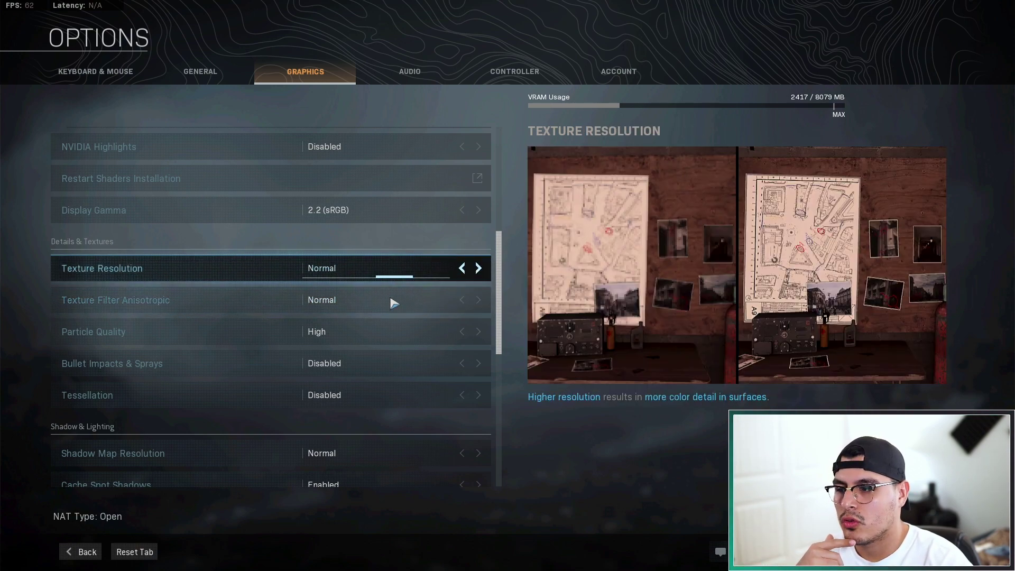
{"action": "scroll", "coordinate": [380, 307], "scroll_direction": "down", "scroll_amount": 1}
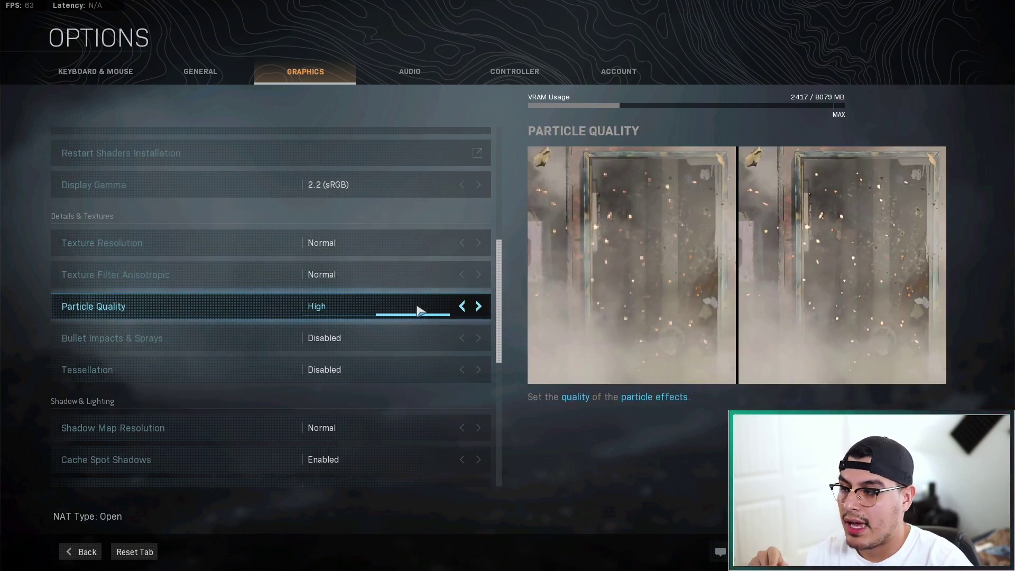
{"action": "scroll", "coordinate": [418, 314], "scroll_direction": "down", "scroll_amount": 2}
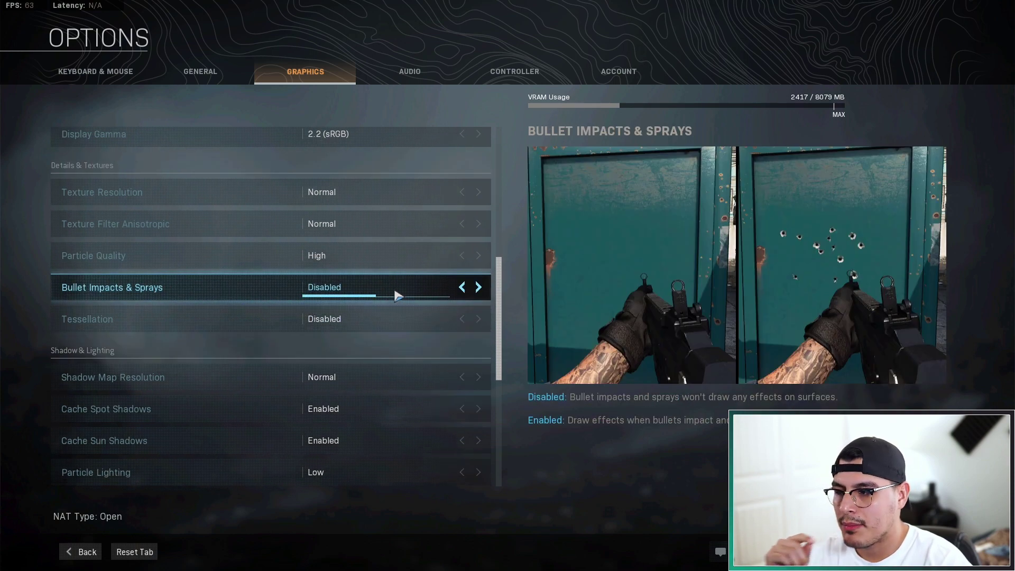
{"action": "scroll", "coordinate": [370, 317], "scroll_direction": "down", "scroll_amount": 1}
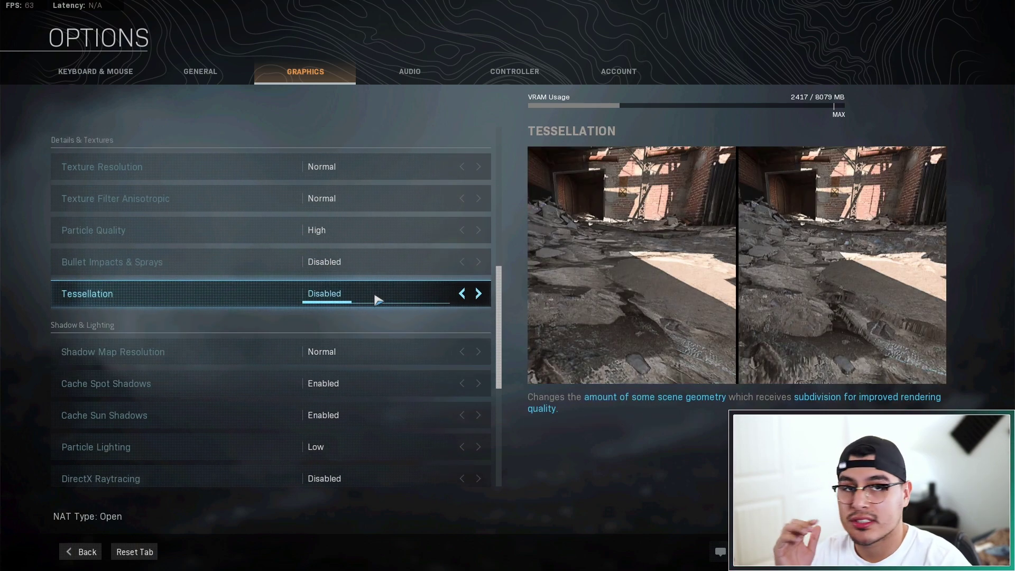
Examine the Shadow & Lighting settings from Shadow Map Resolution through Screen Space Reflection
{"action": "scroll", "coordinate": [376, 300], "scroll_direction": "down", "scroll_amount": 3}
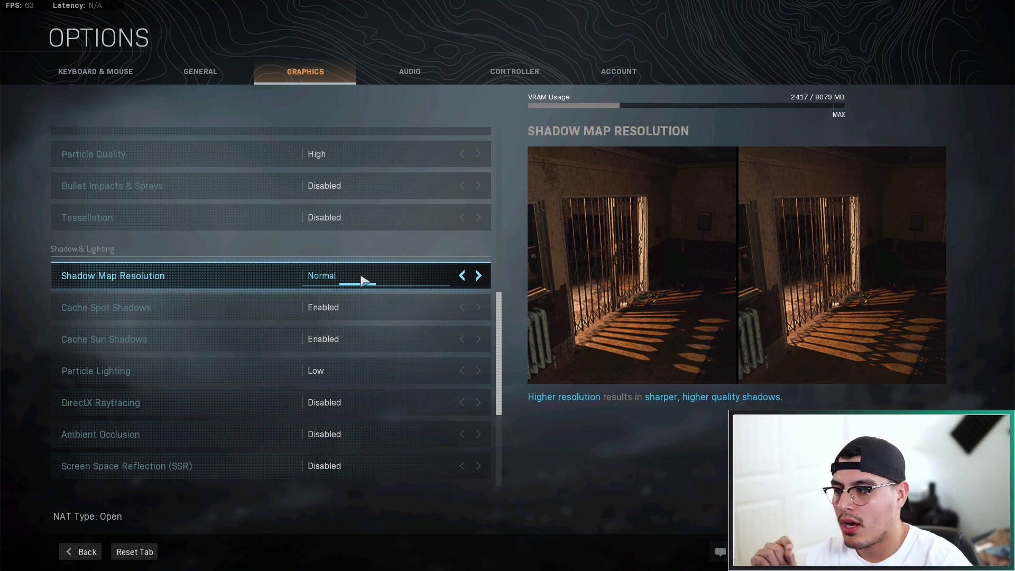
{"action": "scroll", "coordinate": [362, 283], "scroll_direction": "down", "scroll_amount": 1}
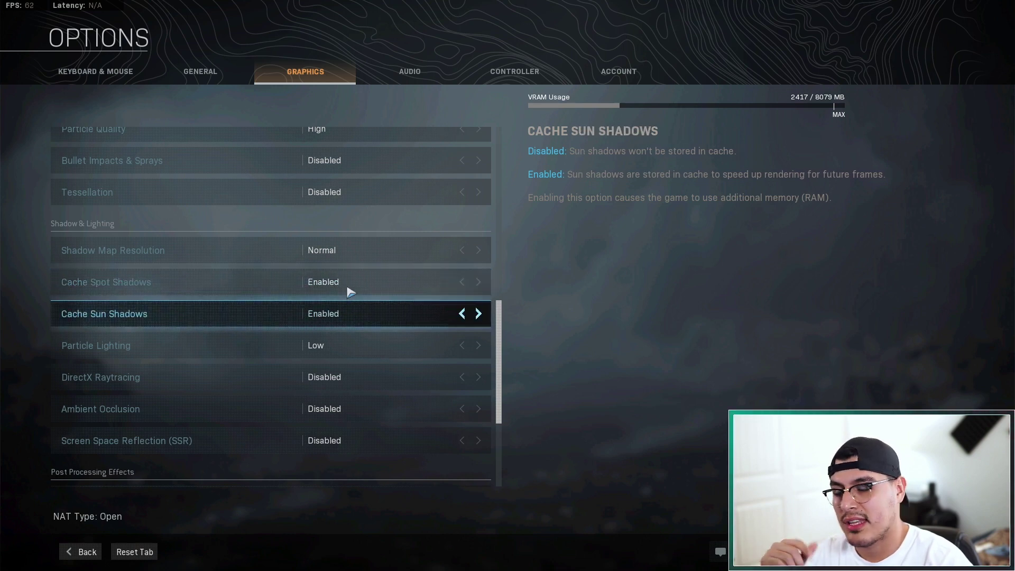
{"action": "scroll", "coordinate": [356, 311], "scroll_direction": "down", "scroll_amount": 1}
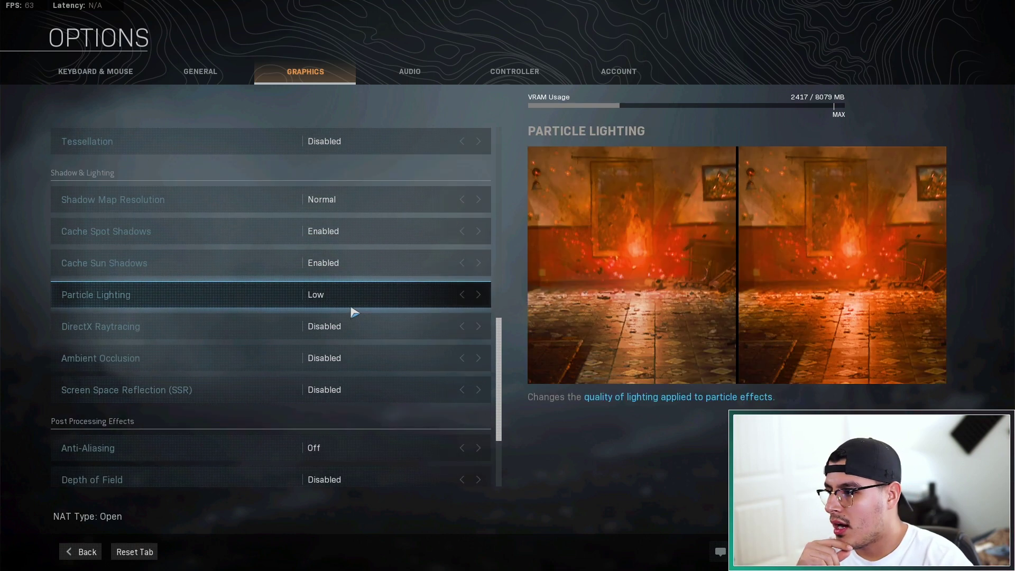
{"action": "scroll", "coordinate": [366, 308], "scroll_direction": "down", "scroll_amount": 1}
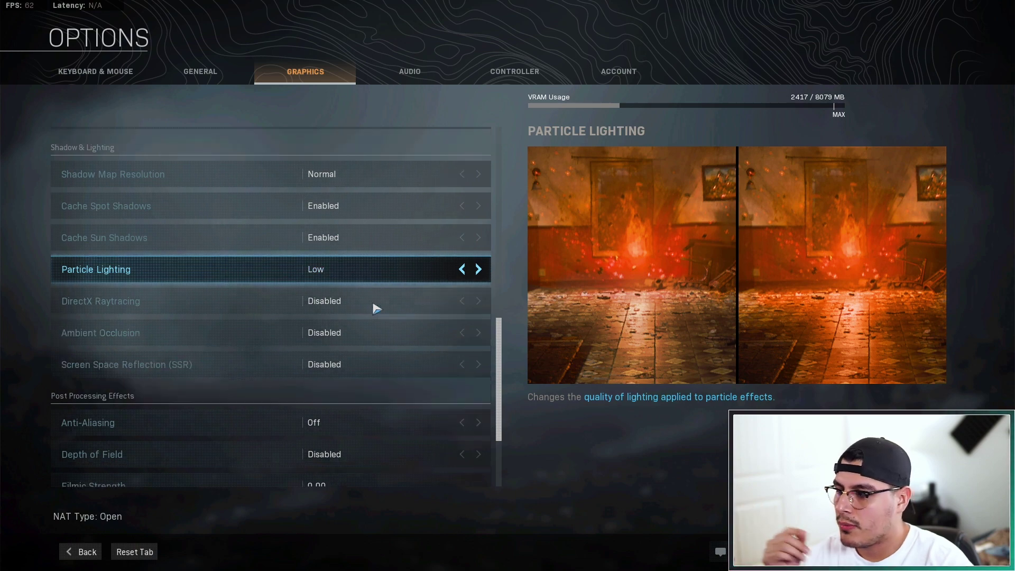
{"action": "scroll", "coordinate": [369, 309], "scroll_direction": "down", "scroll_amount": 1}
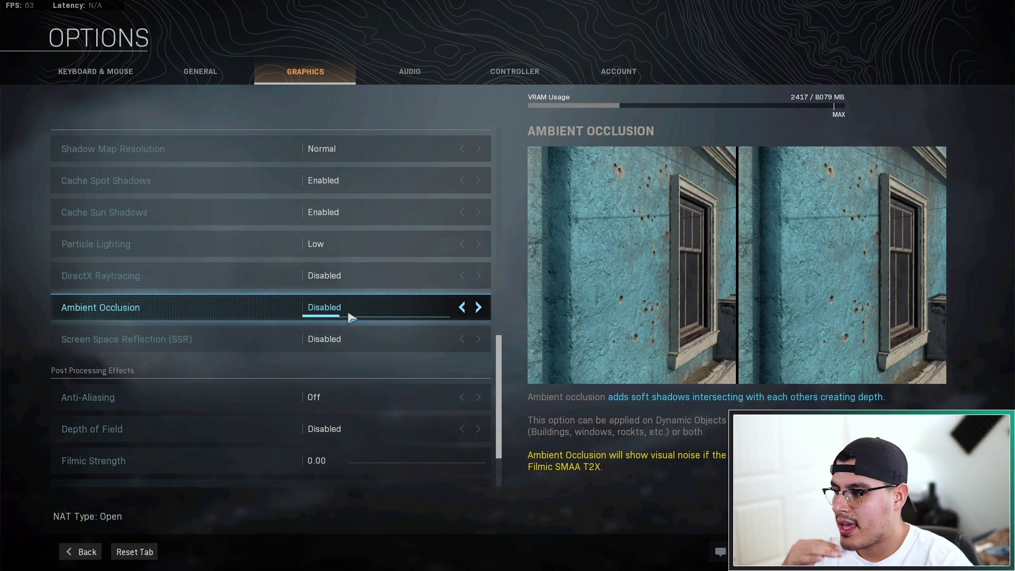
{"action": "scroll", "coordinate": [359, 317], "scroll_direction": "down", "scroll_amount": 1}
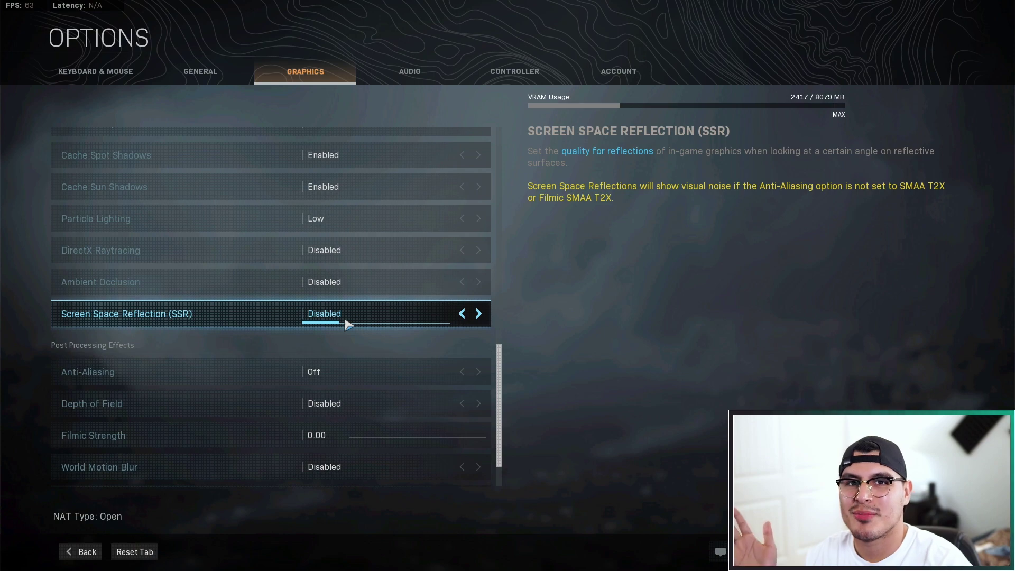
Try SMAA T2X for Anti-Aliasing under Post Processing Effects and switch the setting back to SMAA 1X
{"action": "scroll", "coordinate": [347, 324], "scroll_direction": "down", "scroll_amount": 2}
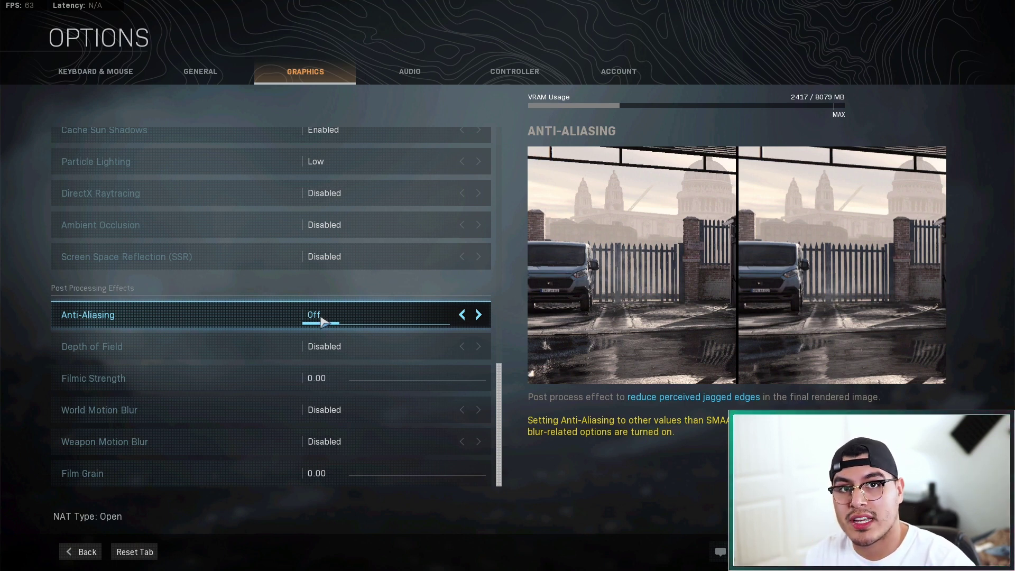
{"action": "left_click", "coordinate": [478, 315]}
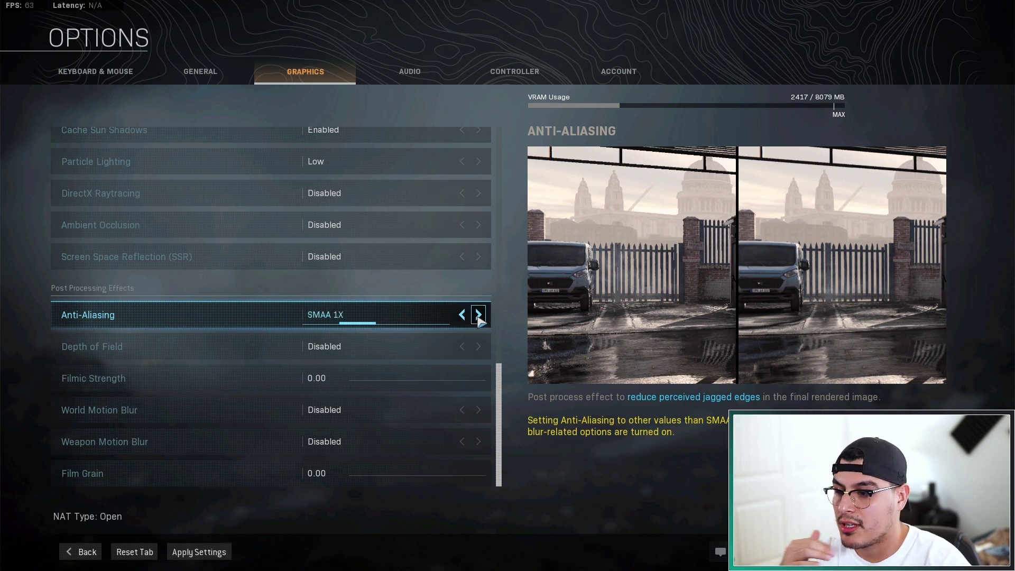
{"action": "left_click", "coordinate": [479, 314]}
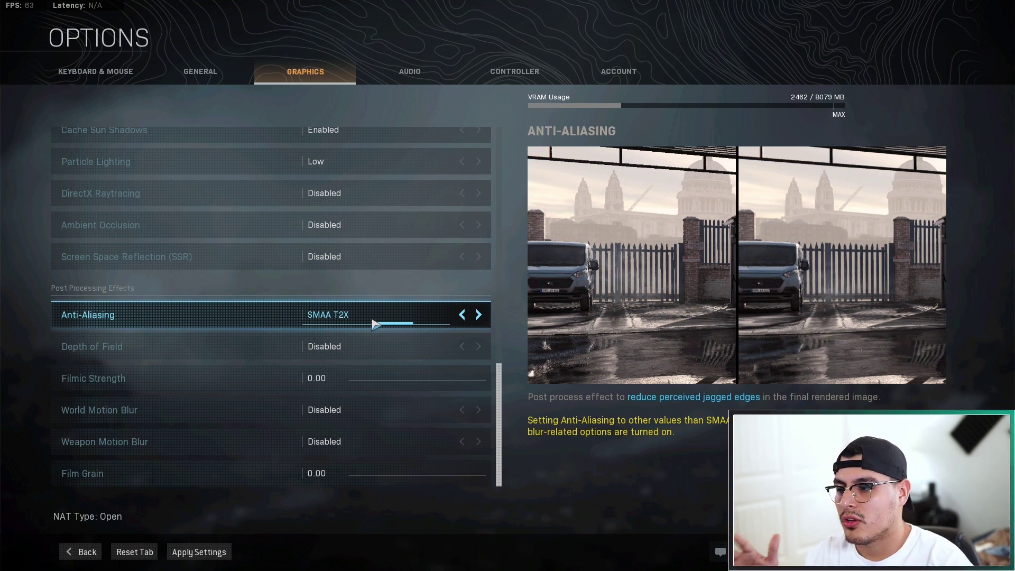
{"action": "left_click", "coordinate": [461, 315]}
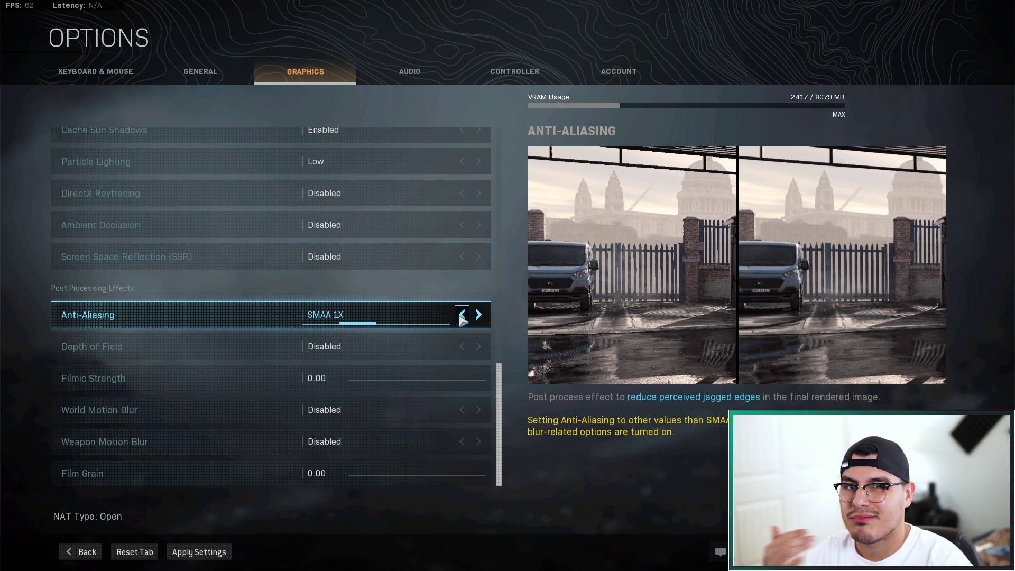
Cycle Anti-Aliasing through its options up to Filmic SMAA T2X and return it to Off
{"action": "left_click", "coordinate": [462, 315]}
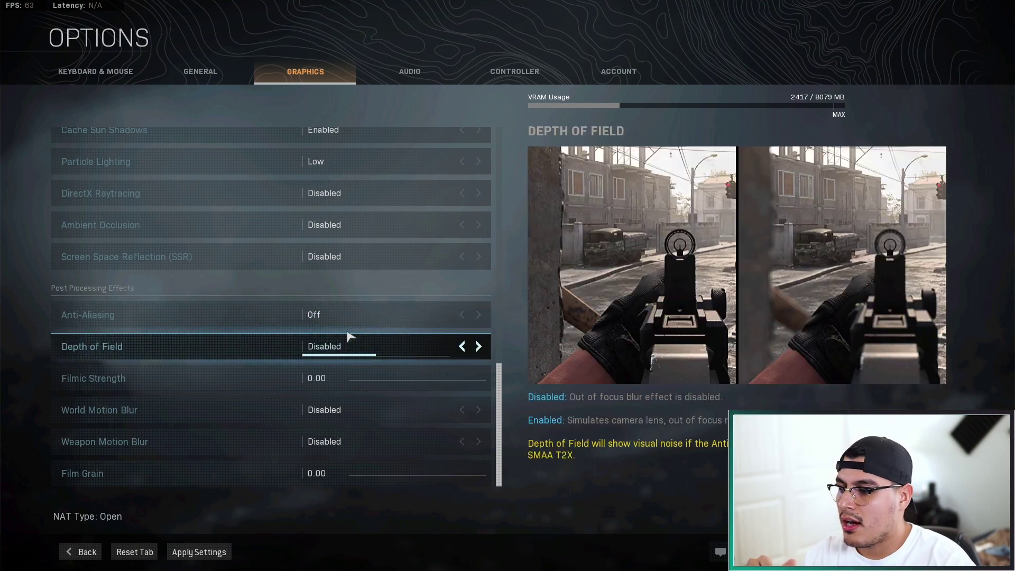
{"action": "left_click", "coordinate": [477, 315]}
{"action": "left_click", "coordinate": [478, 315]}
{"action": "left_click", "coordinate": [478, 315]}
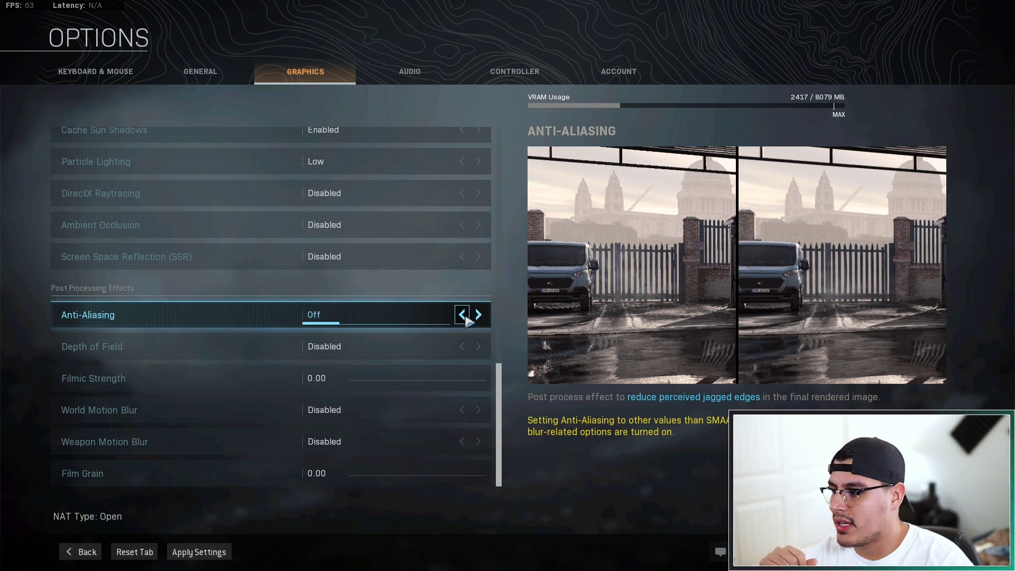
{"action": "left_click", "coordinate": [478, 315]}
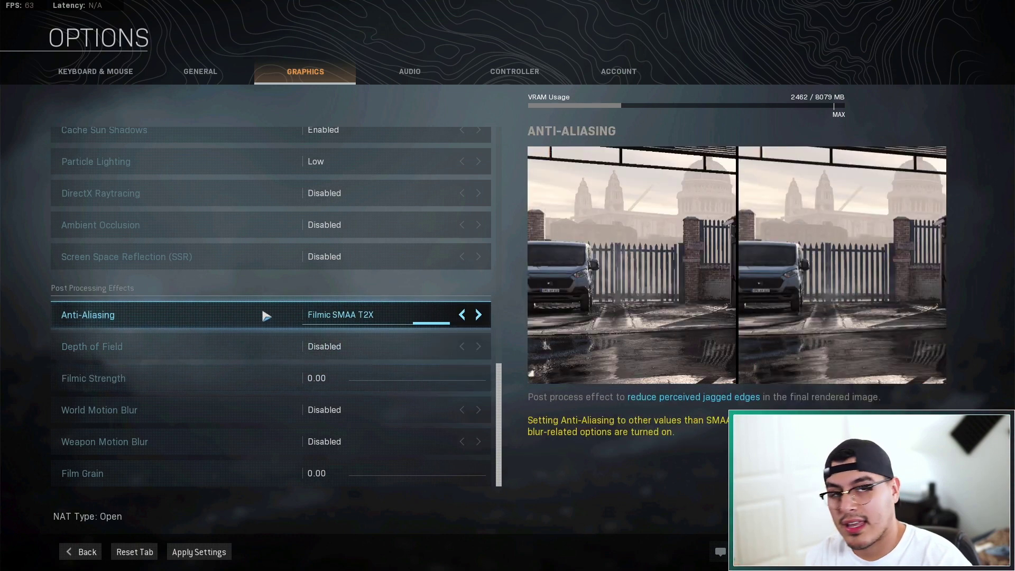
{"action": "left_click", "coordinate": [461, 314]}
{"action": "left_click", "coordinate": [461, 315]}
{"action": "left_click", "coordinate": [462, 315]}
{"action": "left_click", "coordinate": [461, 315]}
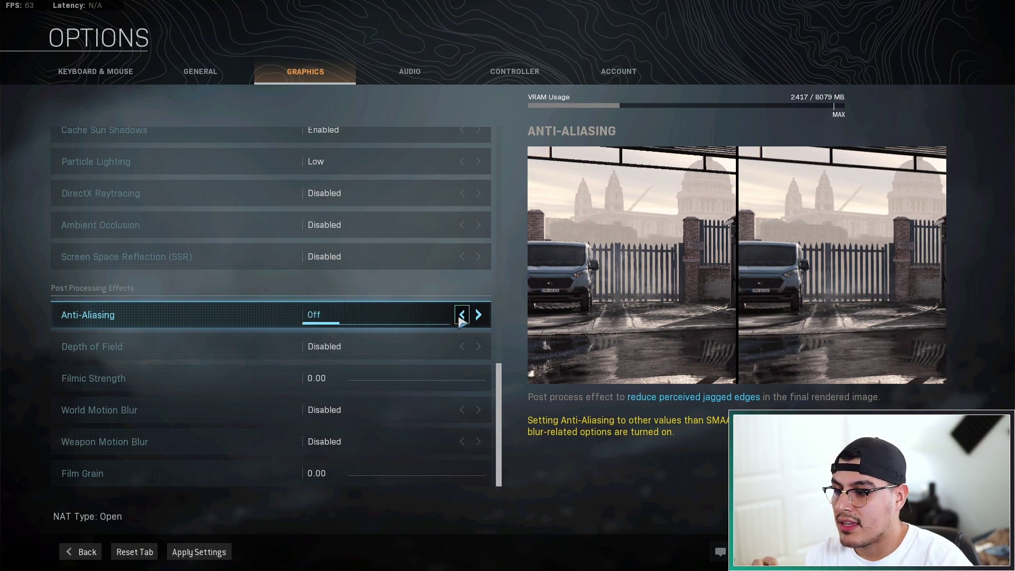
Try SMAA T2X for Anti-Aliasing with Filmic Strength at 1.00, and reset Filmic Strength to 0.00
{"action": "left_click", "coordinate": [477, 316]}
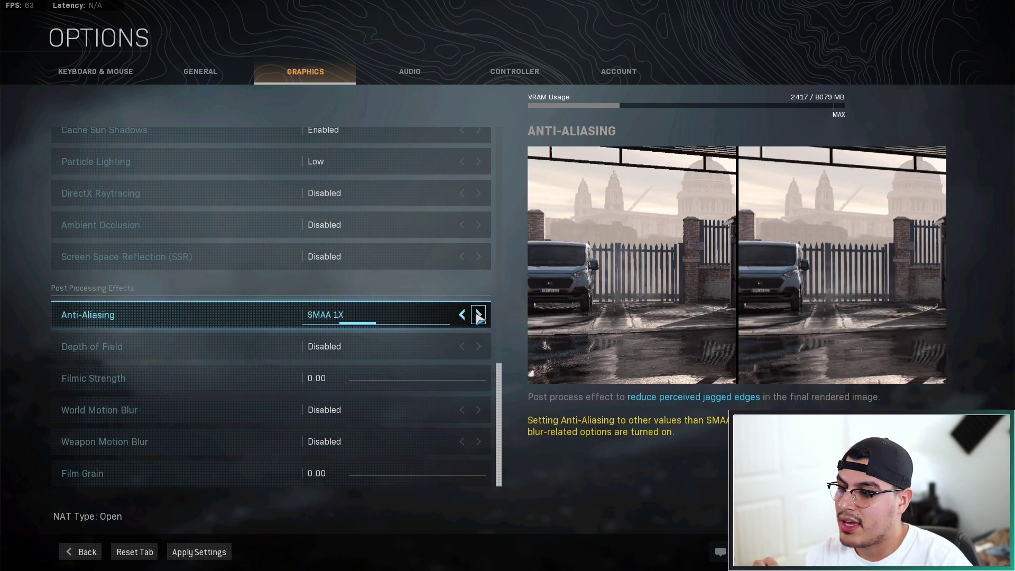
{"action": "left_click", "coordinate": [477, 316]}
{"action": "left_click_drag", "start_coordinate": [469, 385], "coordinate": [489, 381]}
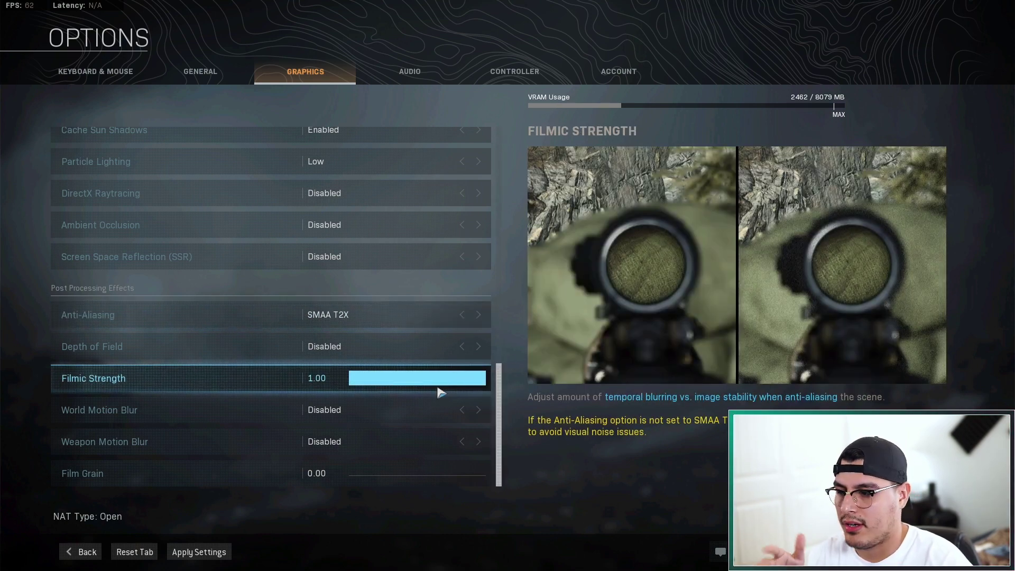
{"action": "left_click_drag", "start_coordinate": [472, 379], "coordinate": [296, 377]}
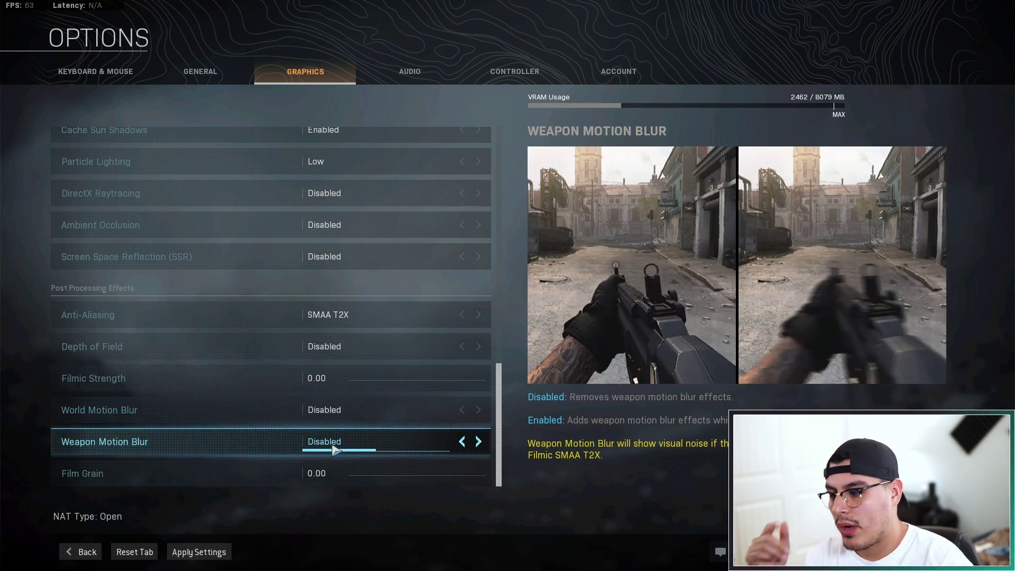
{"action": "left_click", "coordinate": [324, 473]}
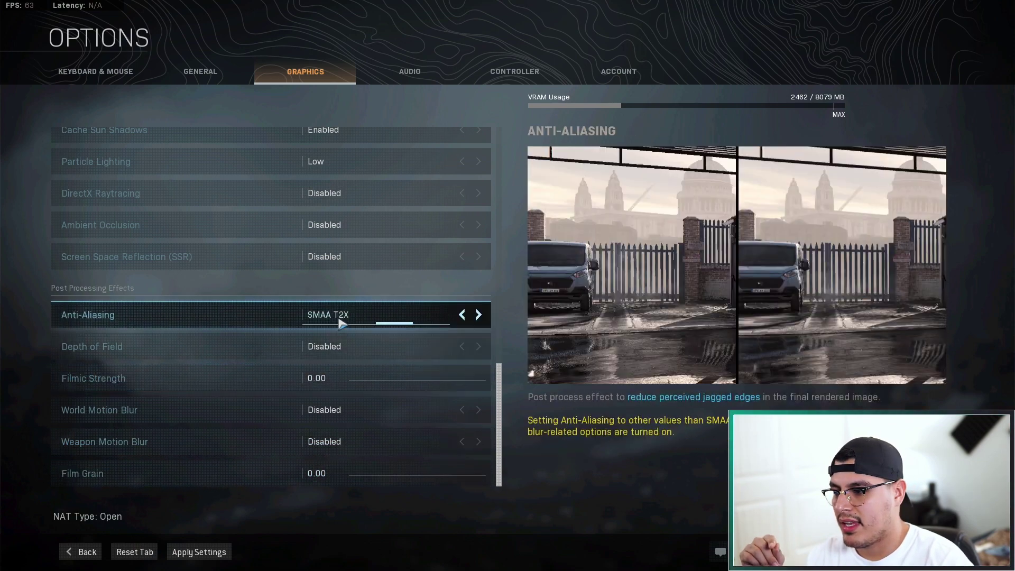
Set Anti-Aliasing to Off under Post Processing Effects
{"action": "left_click", "coordinate": [462, 315]}
{"action": "left_click", "coordinate": [463, 316]}
{"action": "left_click", "coordinate": [463, 316]}
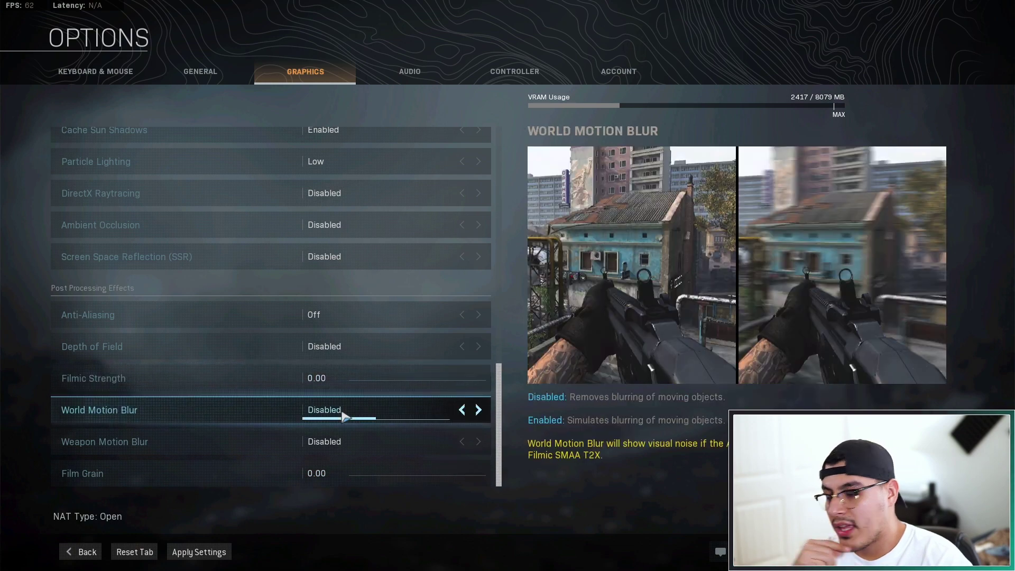
Return to the display settings and expand the advanced limits under Custom Framerate Limit
{"action": "scroll", "coordinate": [351, 370], "scroll_direction": "up", "scroll_amount": 12}
{"action": "scroll", "coordinate": [343, 361], "scroll_direction": "up", "scroll_amount": 5}
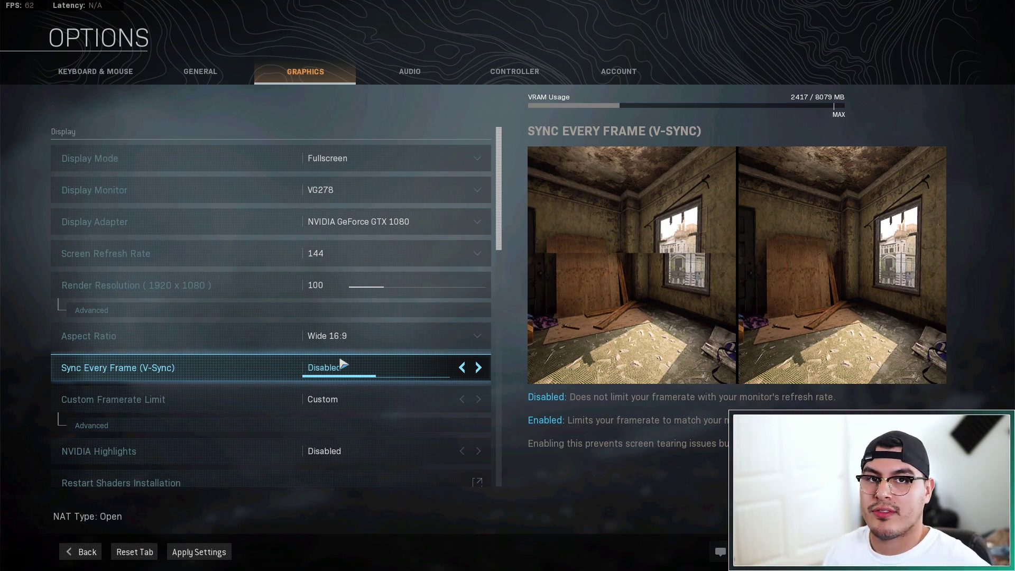
{"action": "scroll", "coordinate": [346, 340], "scroll_direction": "down", "scroll_amount": 4}
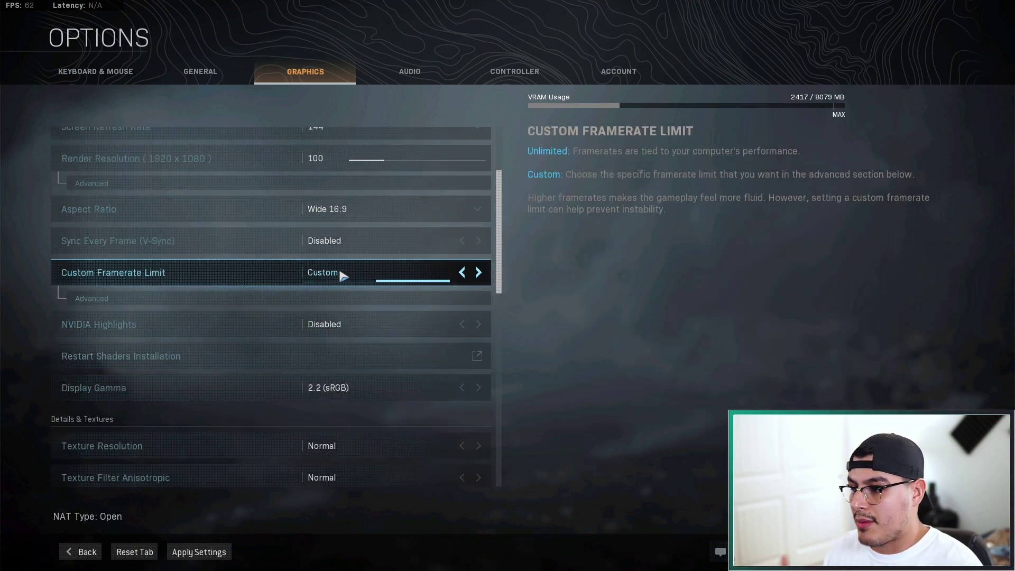
{"action": "left_click", "coordinate": [423, 298]}
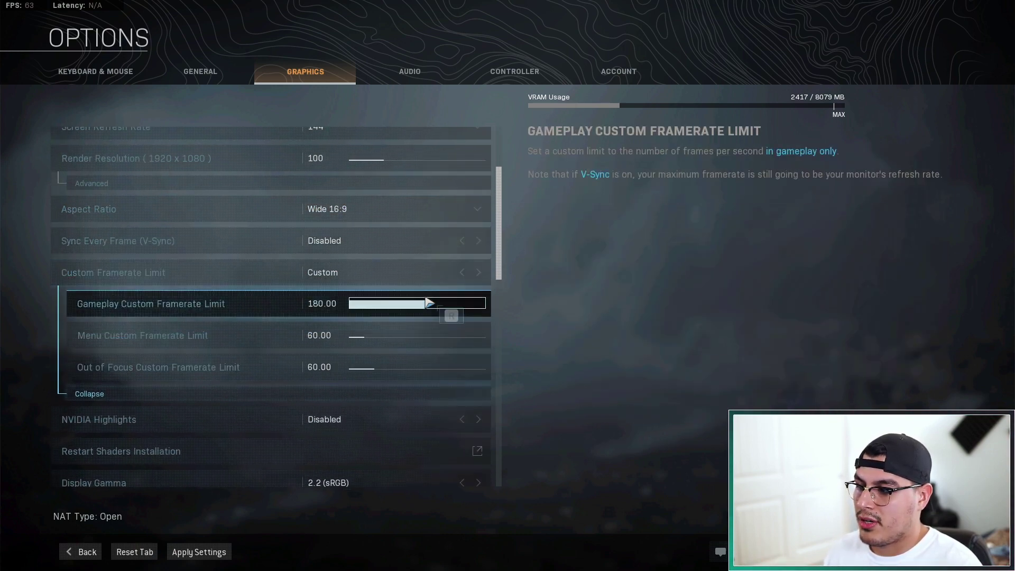